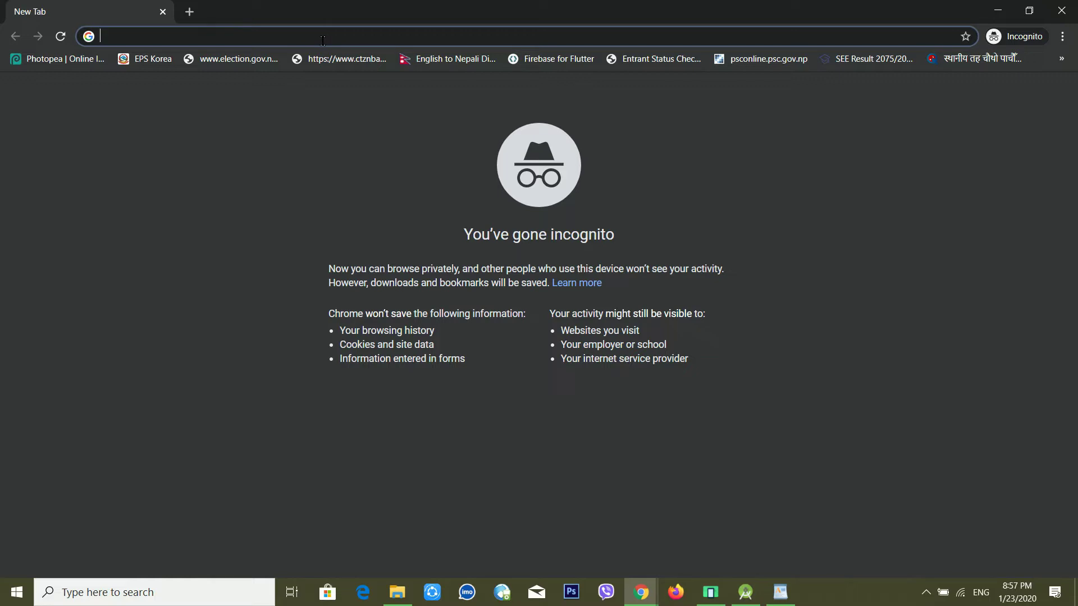
Load outlook.com in the incognito tab
text(outlook.com)
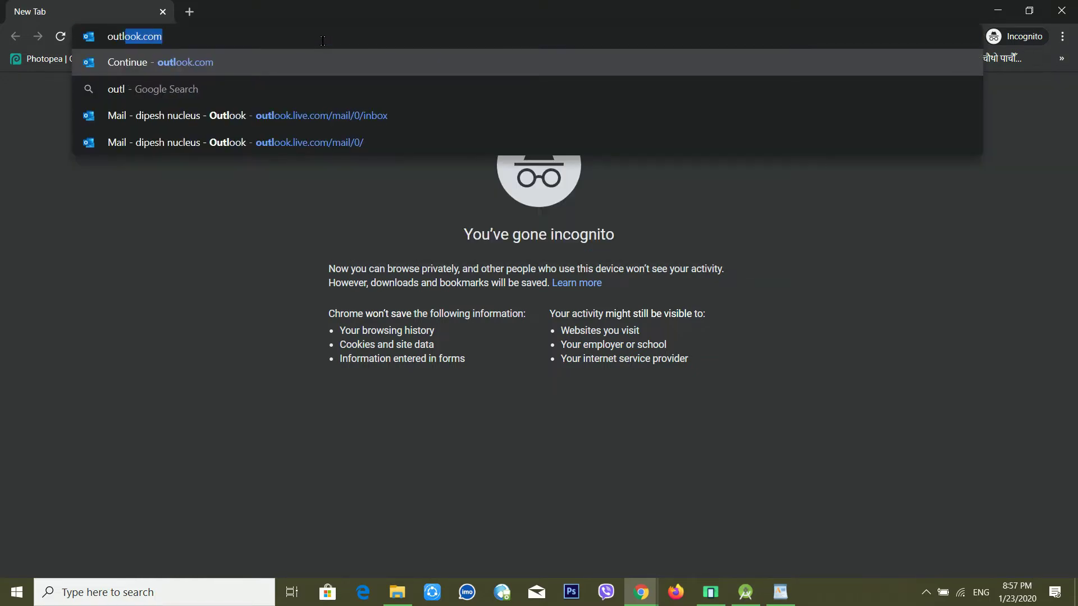
key(Return)
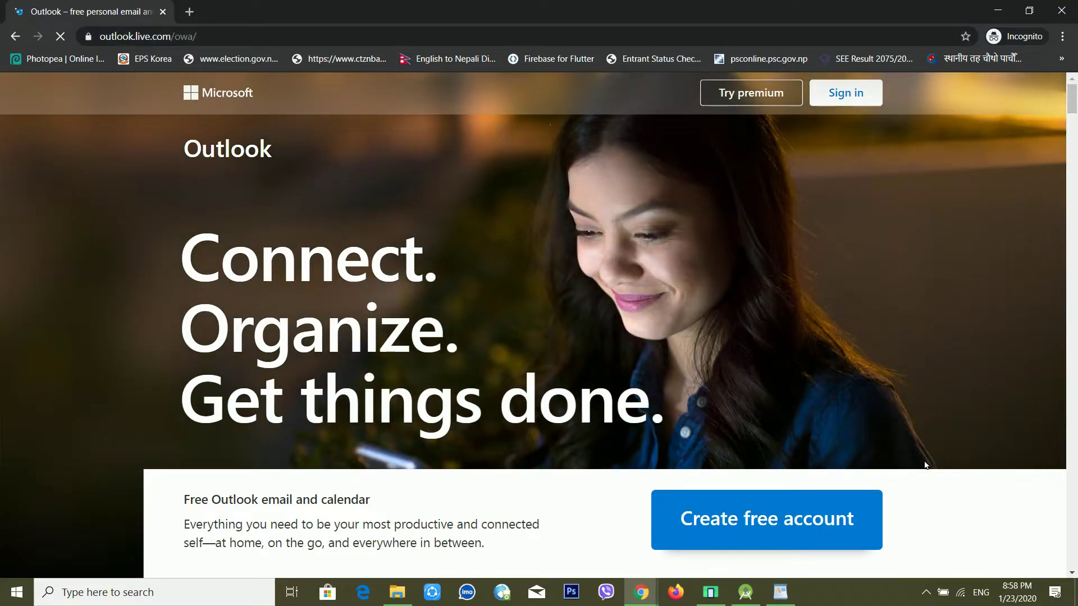
Open the Microsoft sign-in page and start typing the account's e-mail address
click(836, 100)
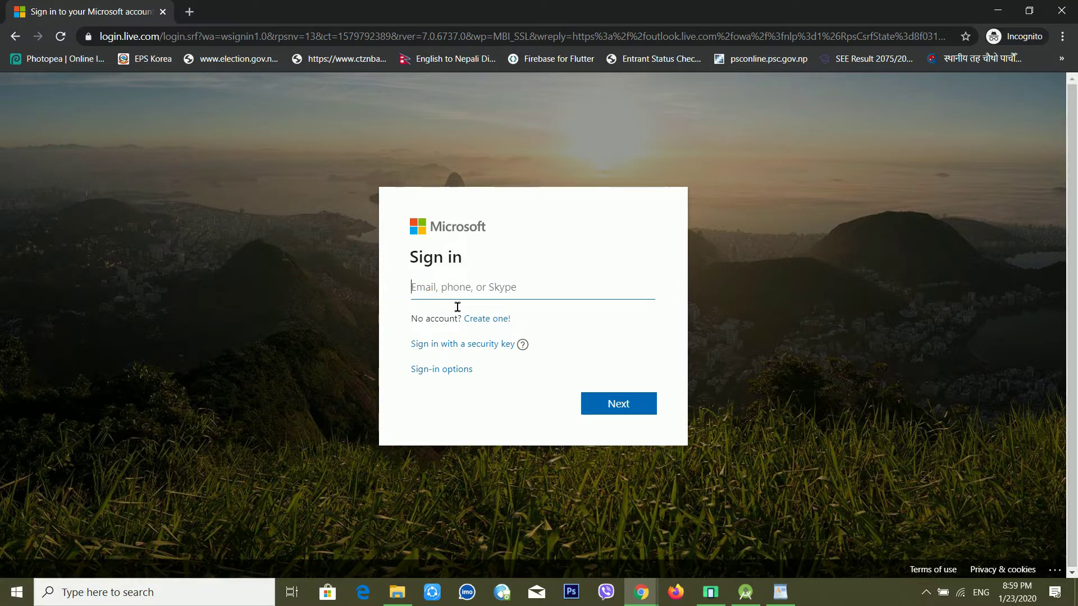
click(518, 302)
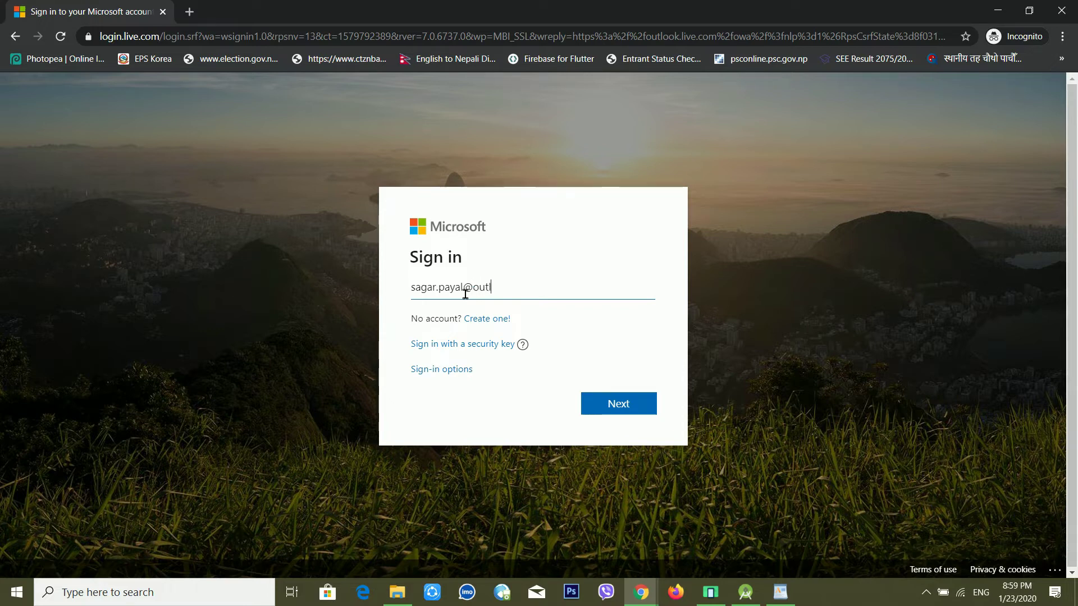
Correct the address's domain to hotmail.com
text(ook)
key(BackSpace)
key(BackSpace)
key(BackSpace)
key(BackSpace)
key(BackSpace)
key(BackSpace)
key(BackSpace)
text(hotmail.com)
Submit the e-mail address and choose 'Forgot password?' to start the reset
click(629, 404)
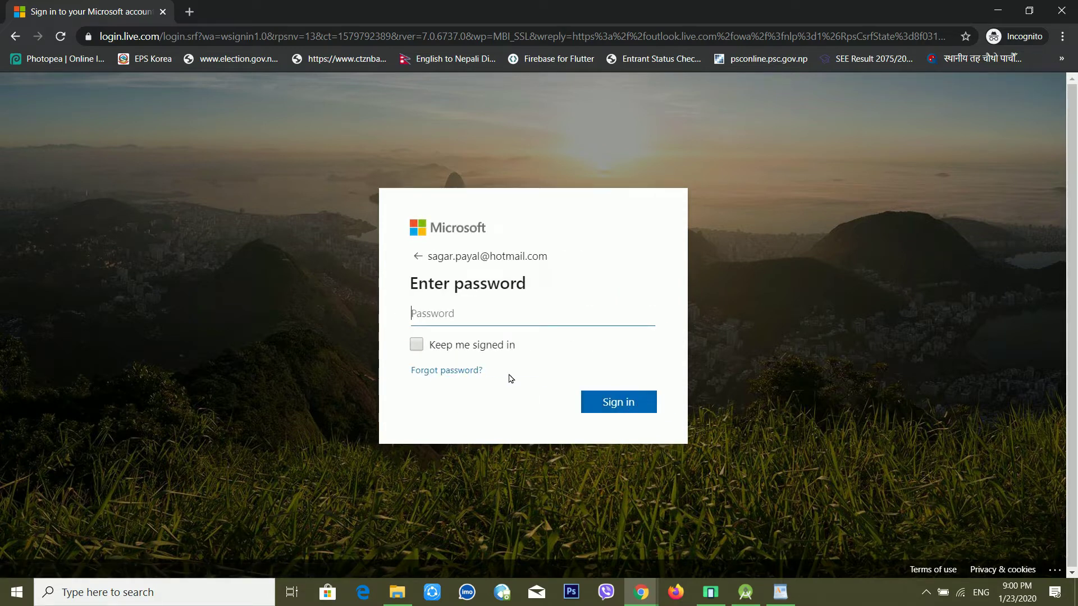
click(472, 374)
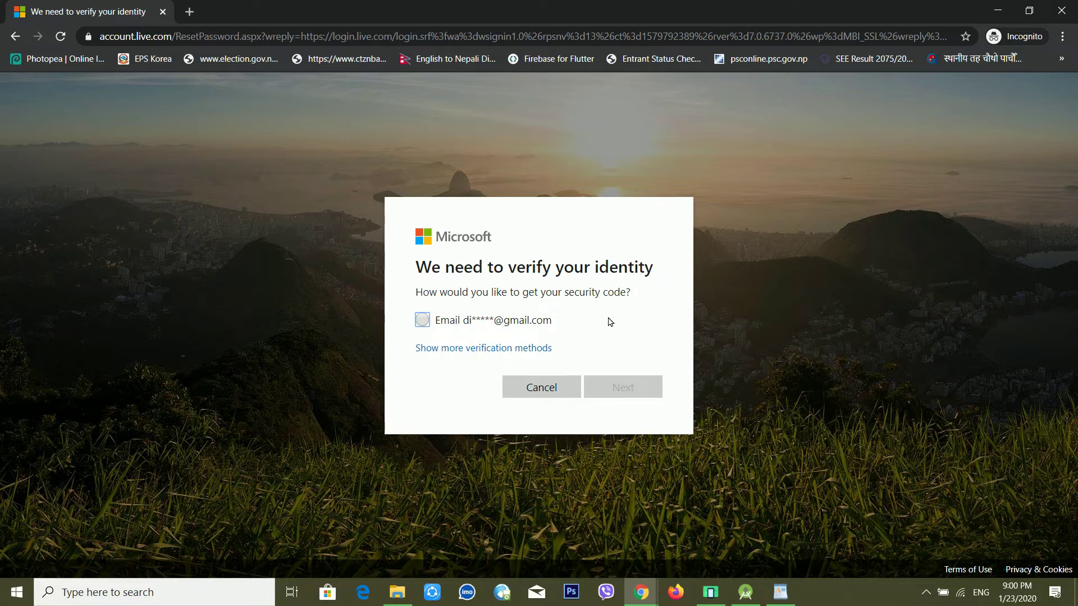
Choose e-mail verification, complete the hidden recovery address, and request the security code
click(507, 349)
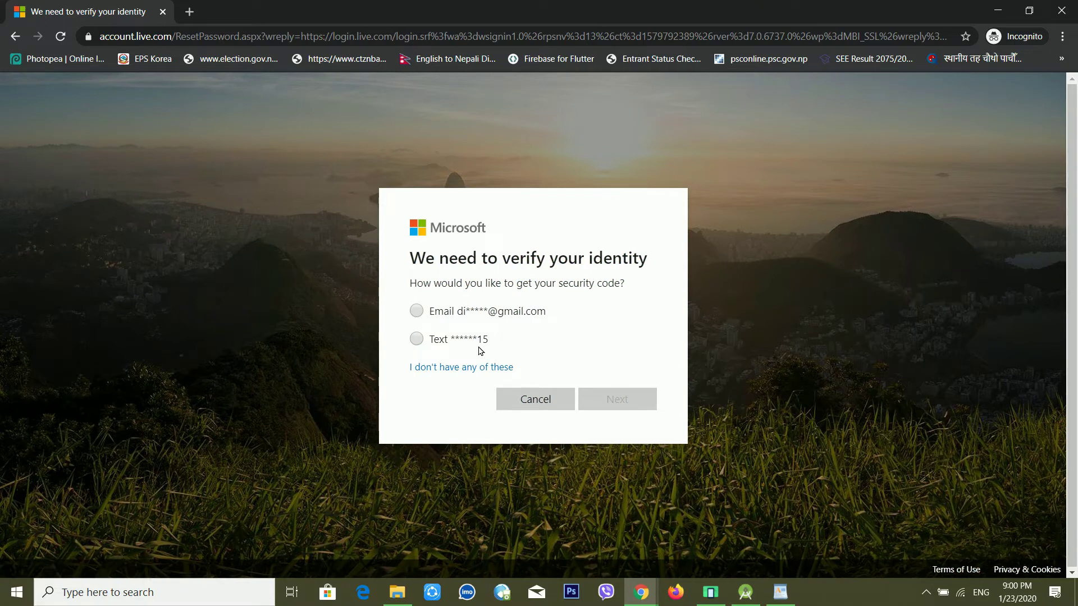
click(418, 316)
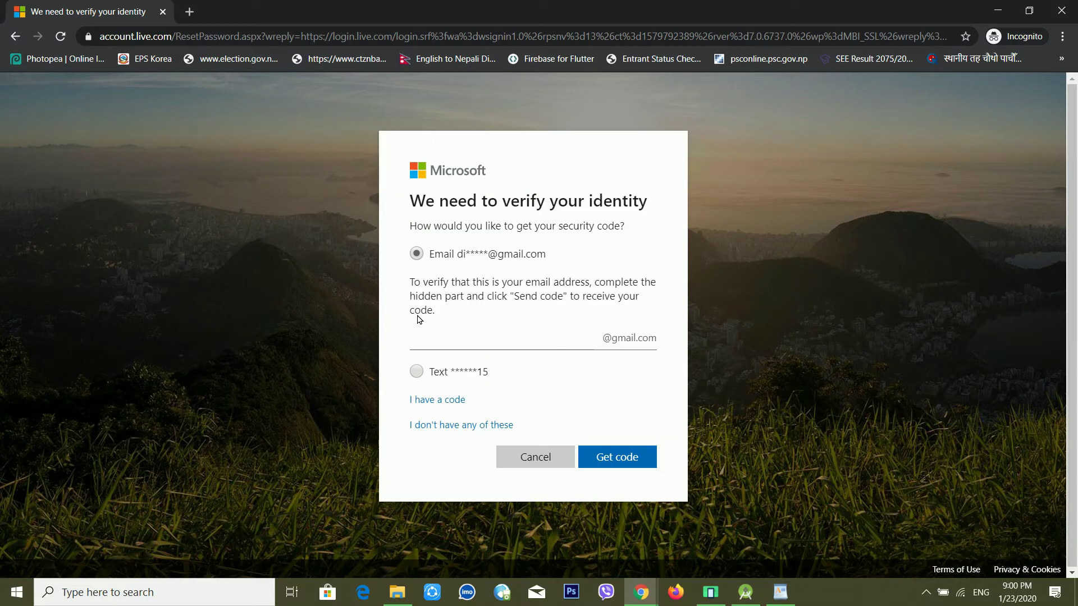
click(544, 347)
click(644, 466)
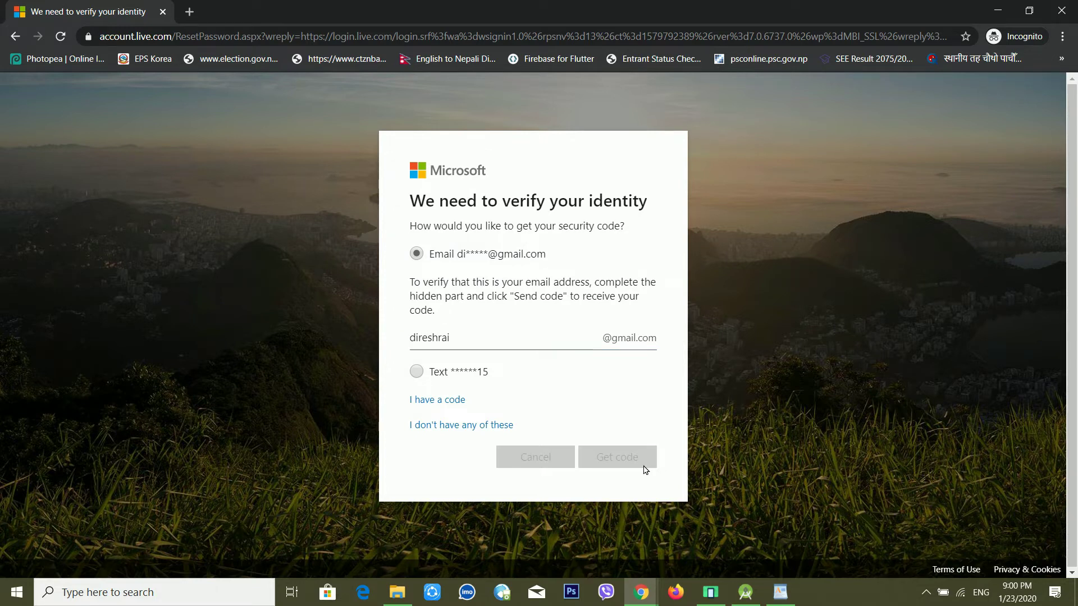
click(425, 331)
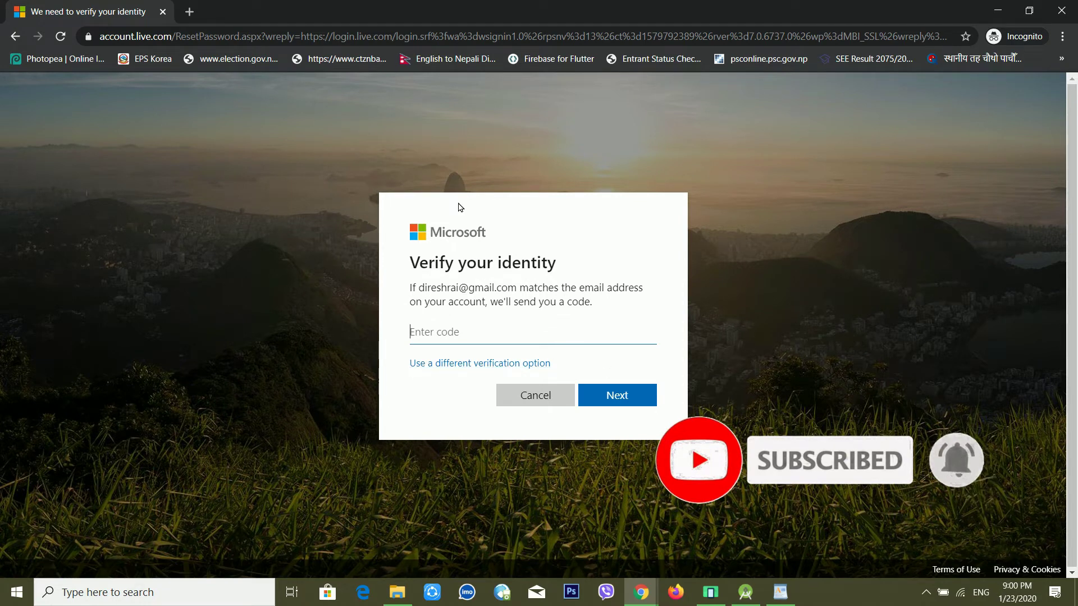
key(ctrl+t)
Load gmail.com in the new tab while the Microsoft verification tab stays open
text(op)
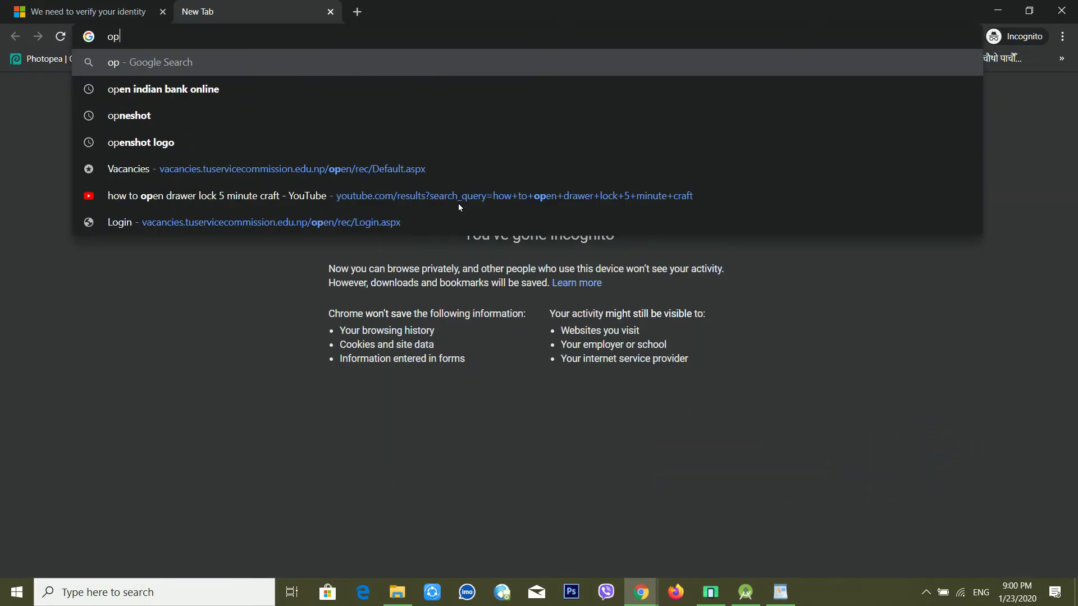
key(BackSpace)
key(BackSpace)
text(gmail)
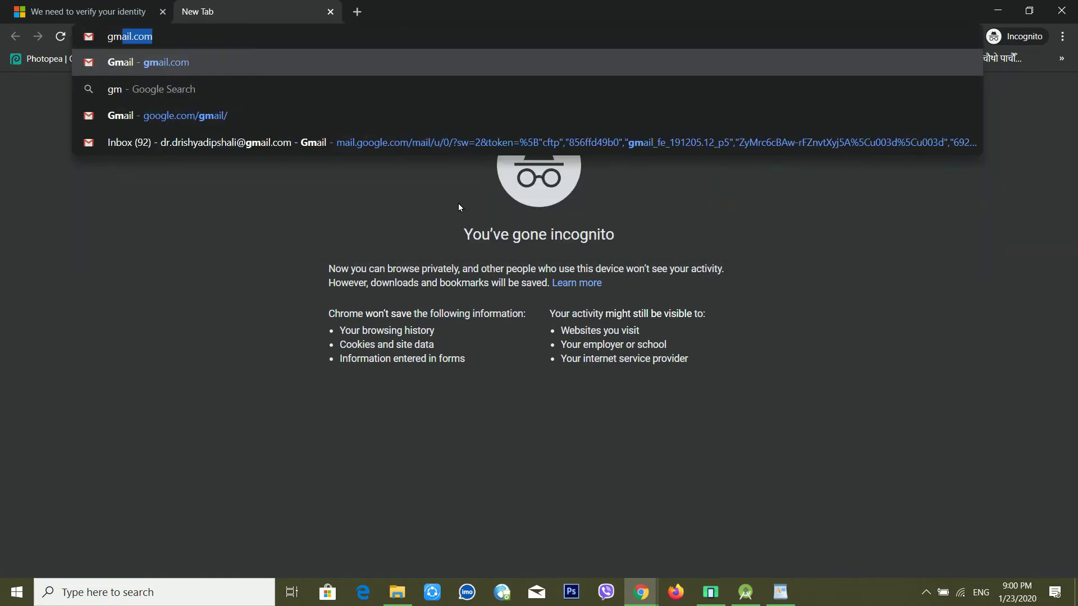
key(Return)
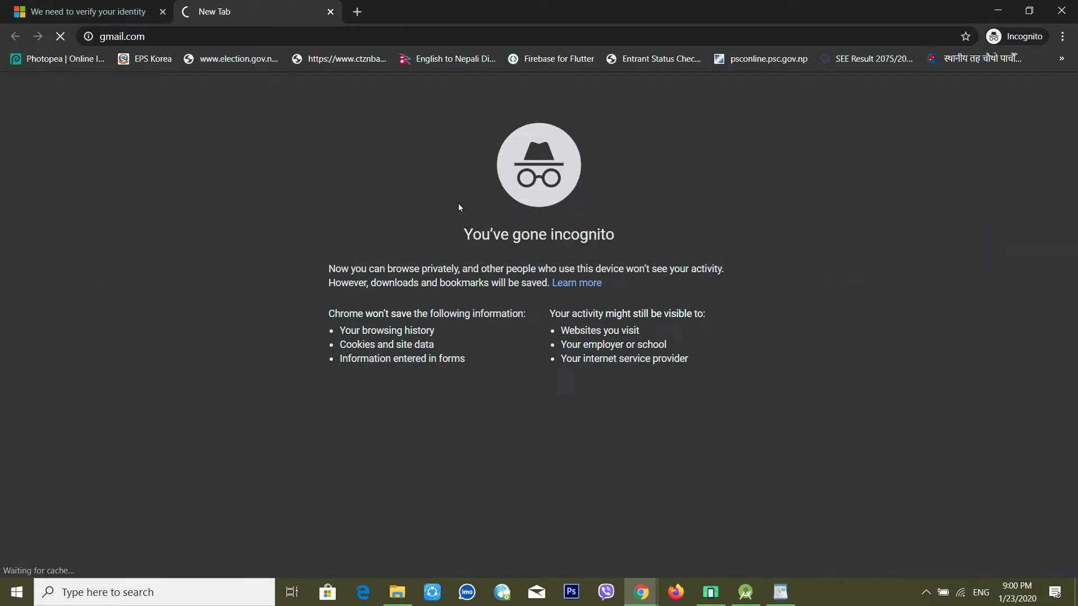
click(92, 14)
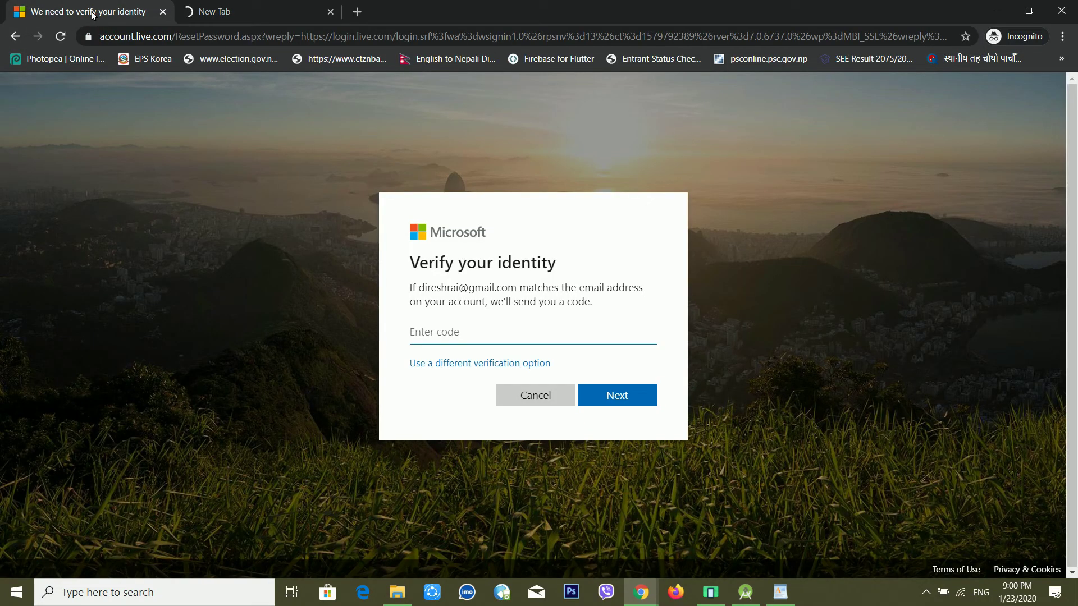
click(221, 16)
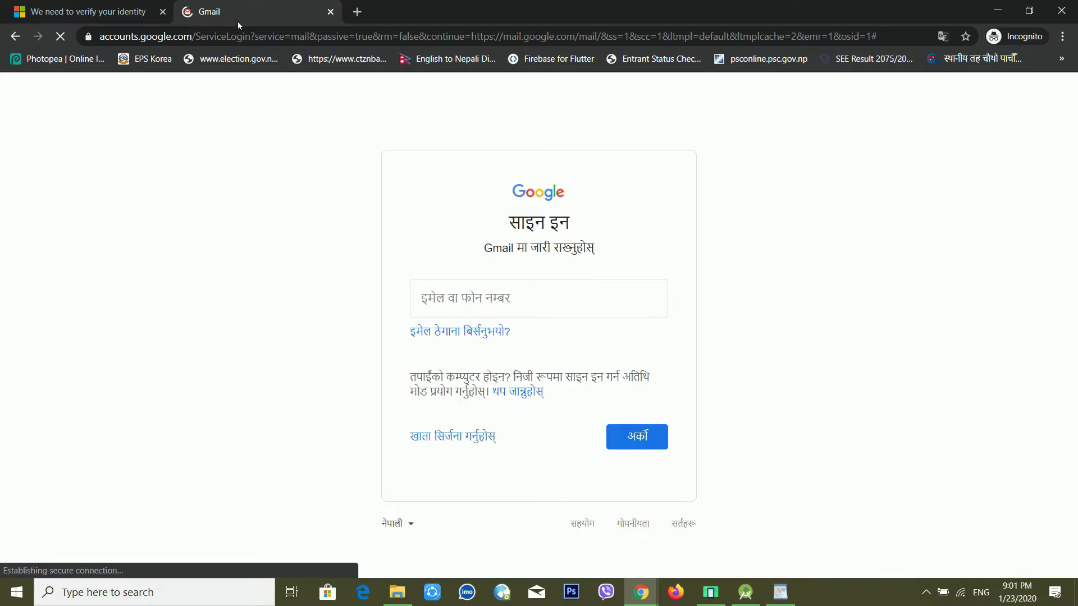
Sign in to Gmail with the recovery address and password, retrying after a wrong-password error
click(514, 315)
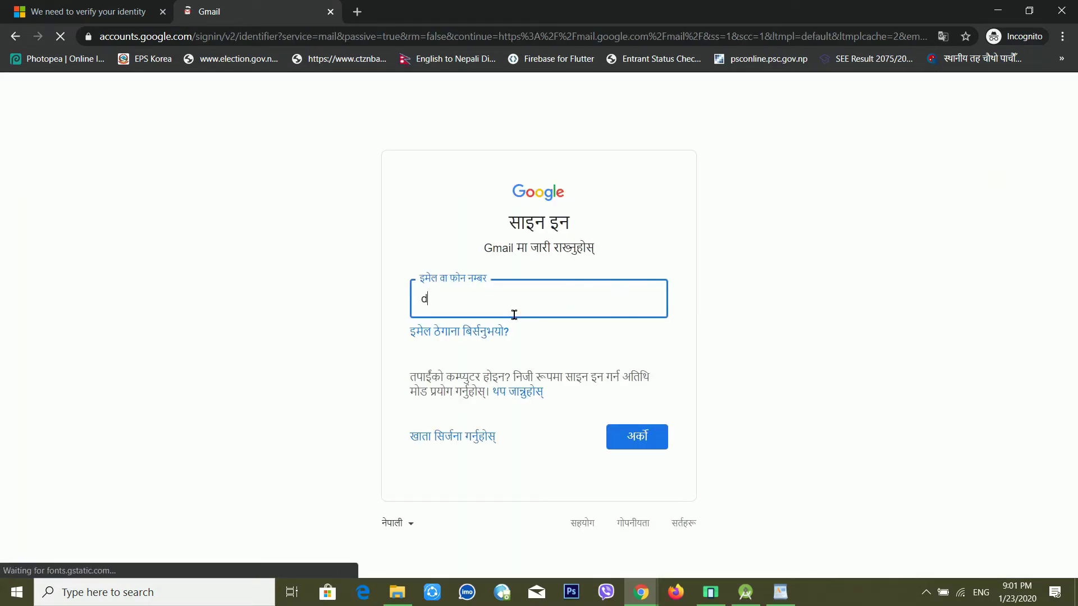
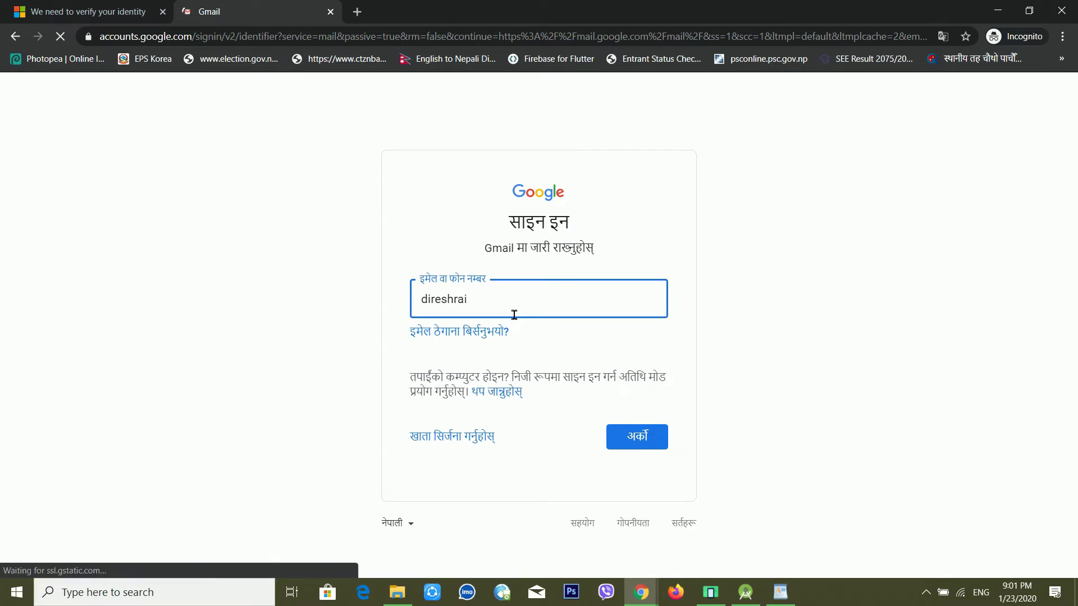
key(Return)
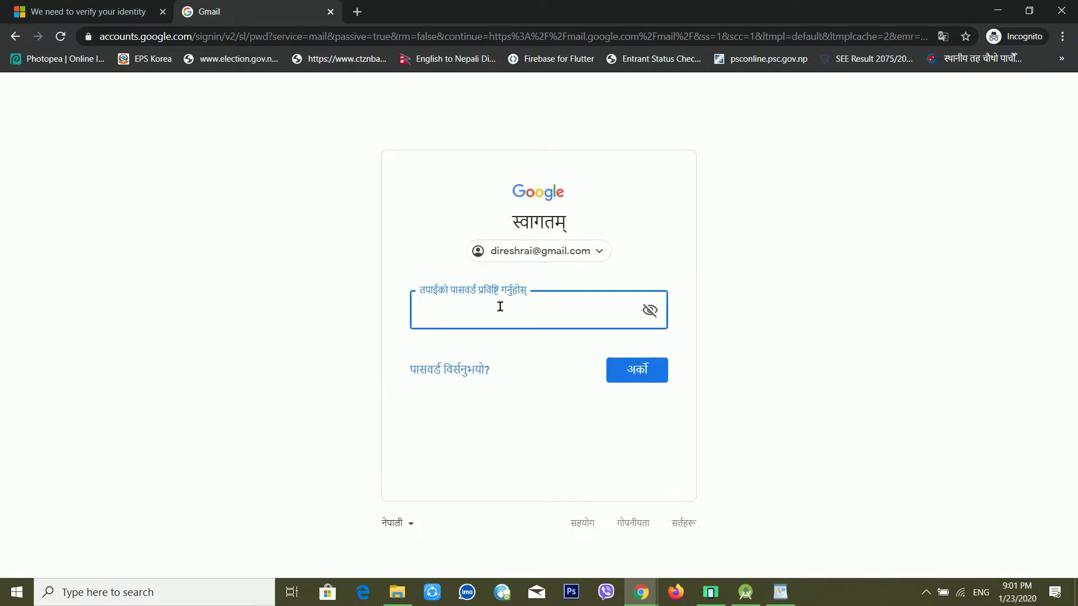
text(************)
key(Return)
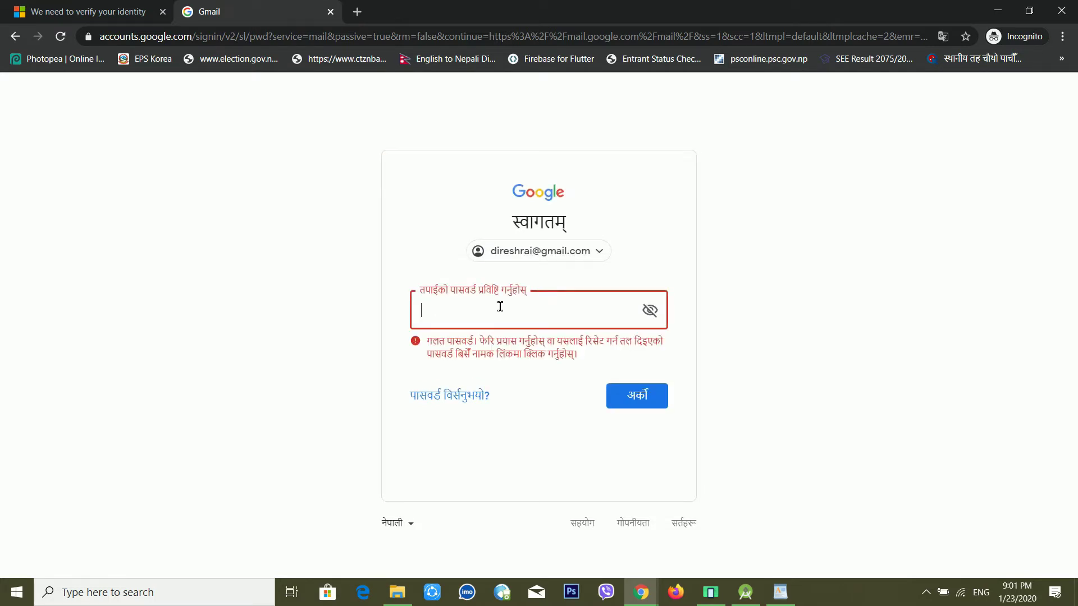
text(**********)
key(Return)
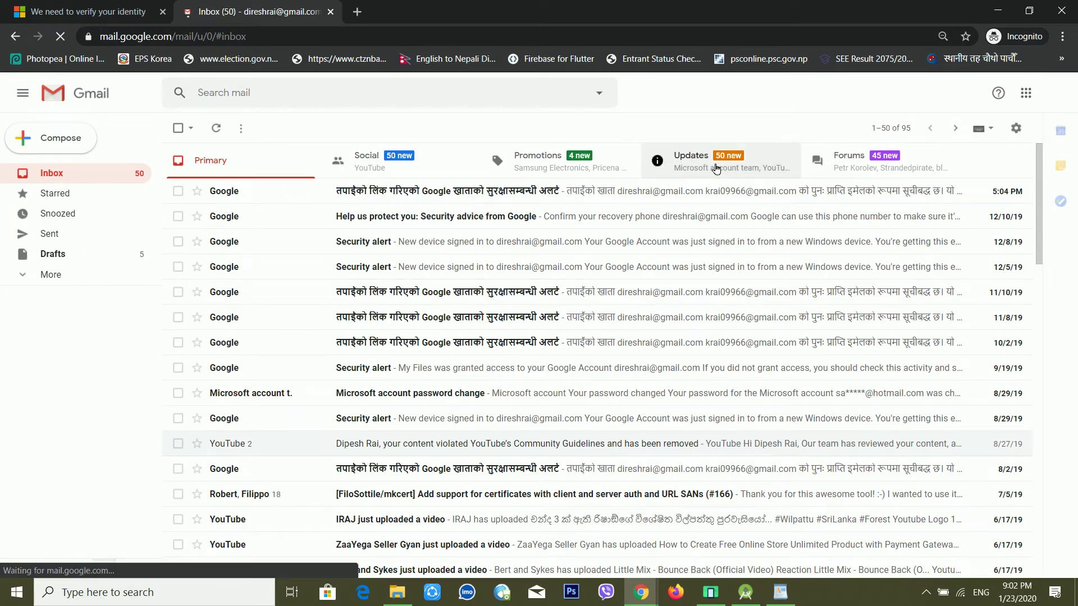
Copy the code from the Microsoft reset e-mail under Updates and submit it on the verification page
click(715, 168)
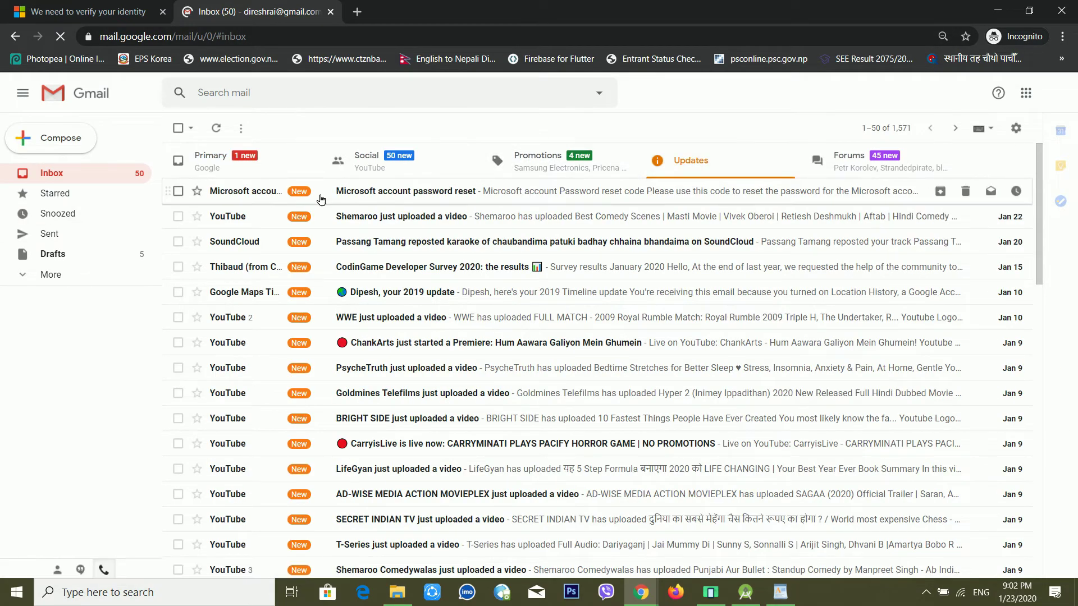
click(413, 201)
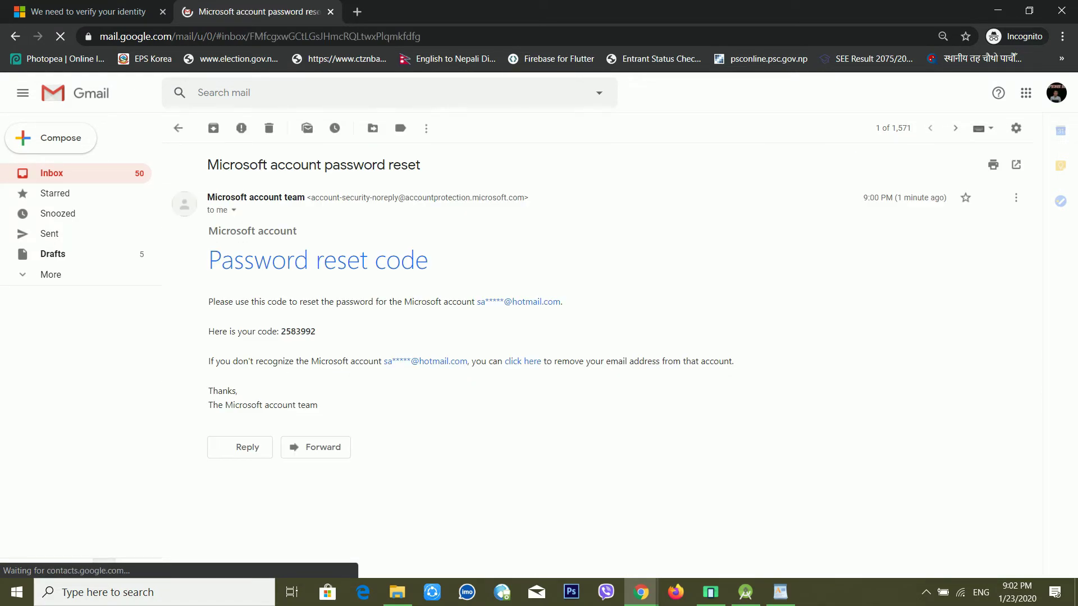
drag(281, 332, 328, 335)
key(ctrl+c)
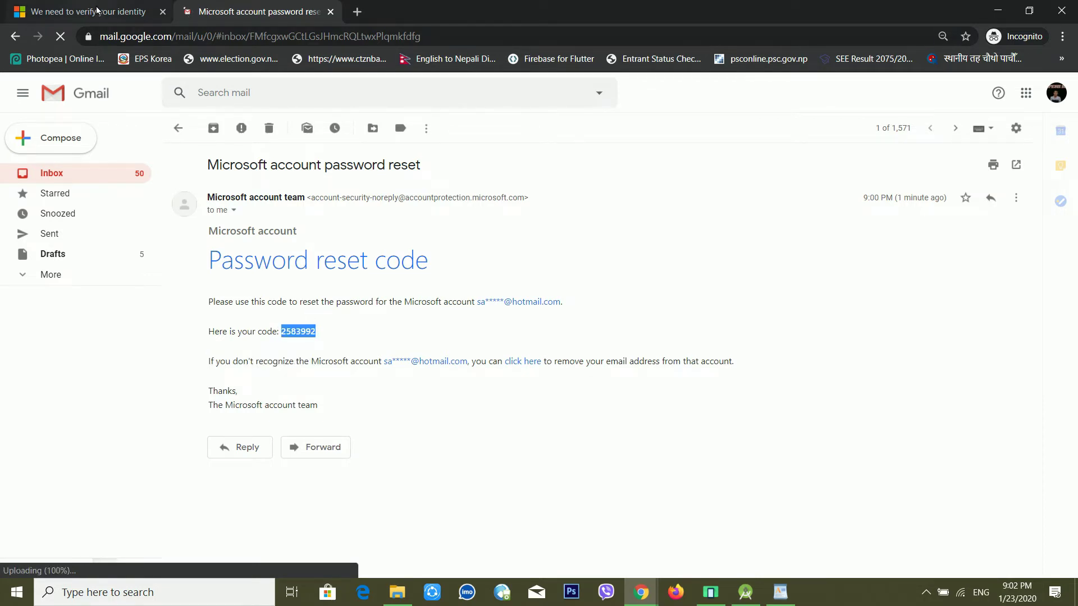
key(ctrl+shift+Tab)
key(ctrl+v)
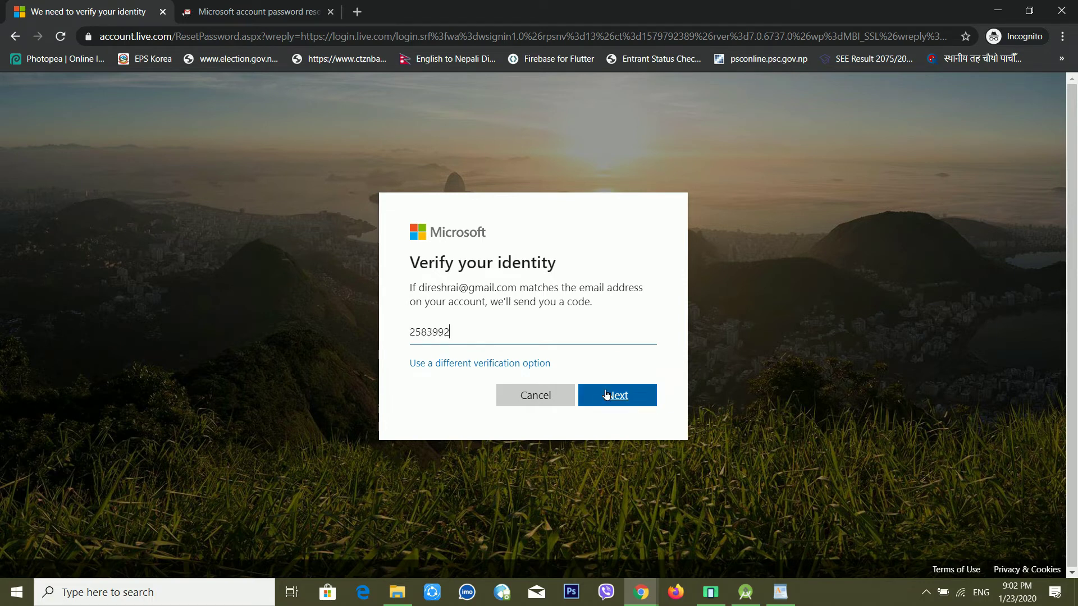
click(603, 395)
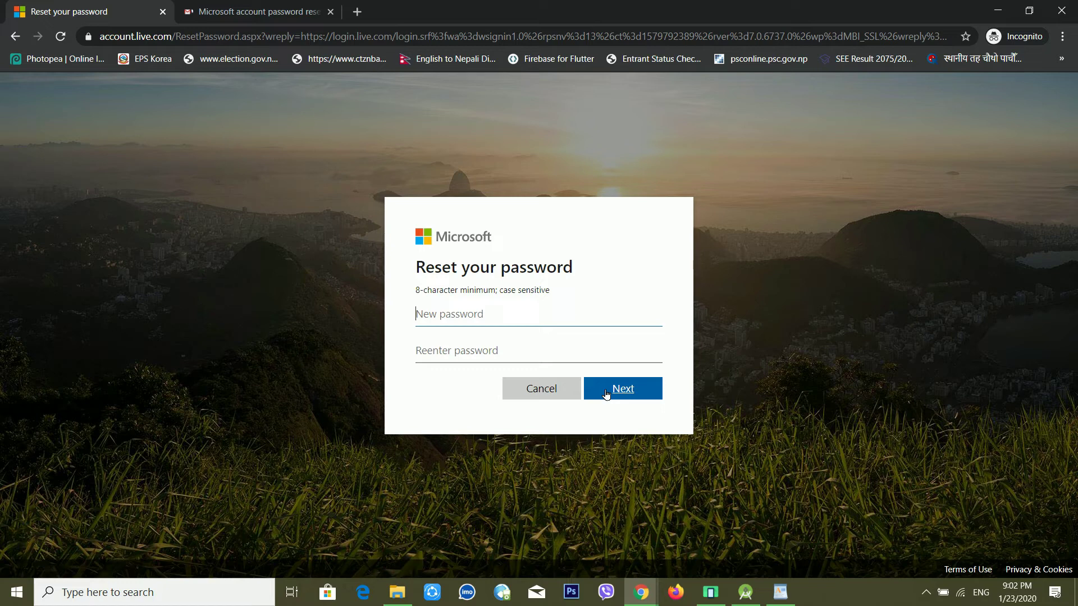
Enter a new password in both fields and submit it
text(••••••••••••••••••••)
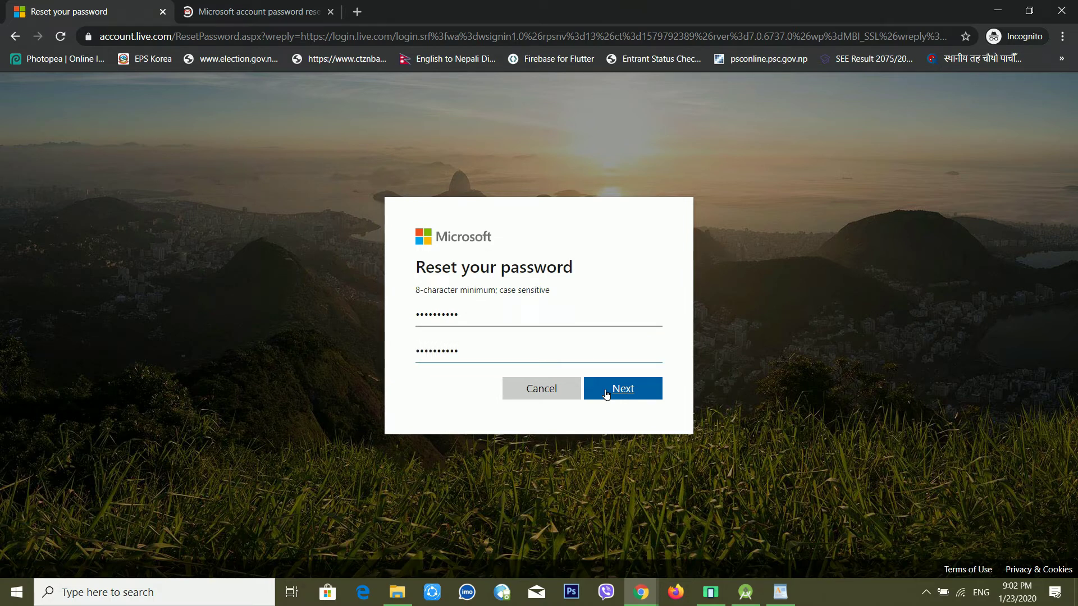
click(607, 394)
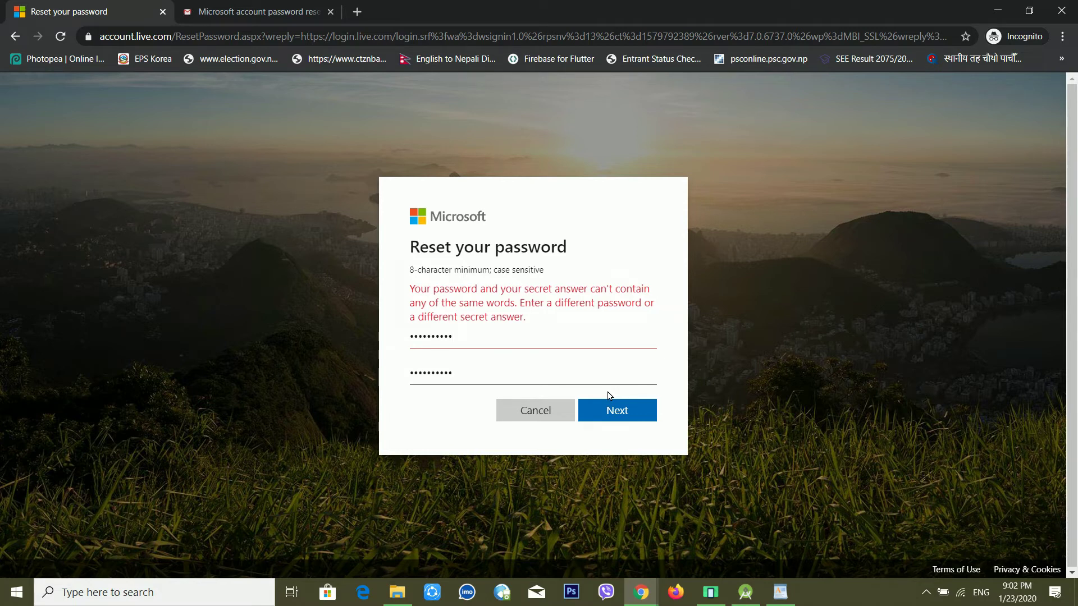
Clear both password fields, retype a new password and its confirmation, and submit
key(BackSpace)
key(BackSpace)
key(BackSpace)
key(BackSpace)
key(BackSpace)
key(BackSpace)
key(BackSpace)
key(BackSpace)
click(518, 372)
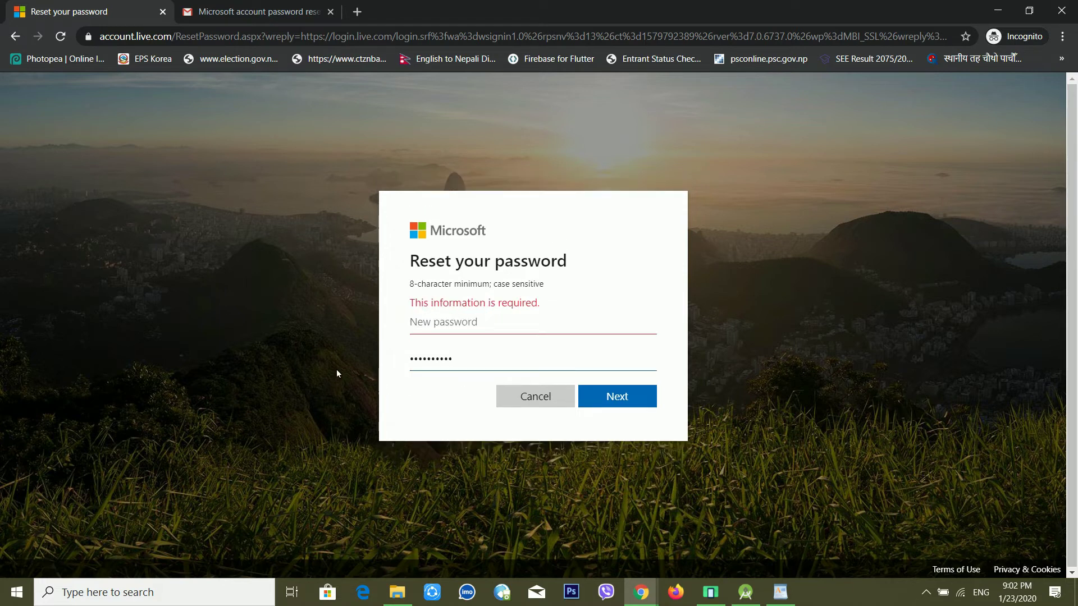
double_click(462, 363)
key(BackSpace)
click(448, 325)
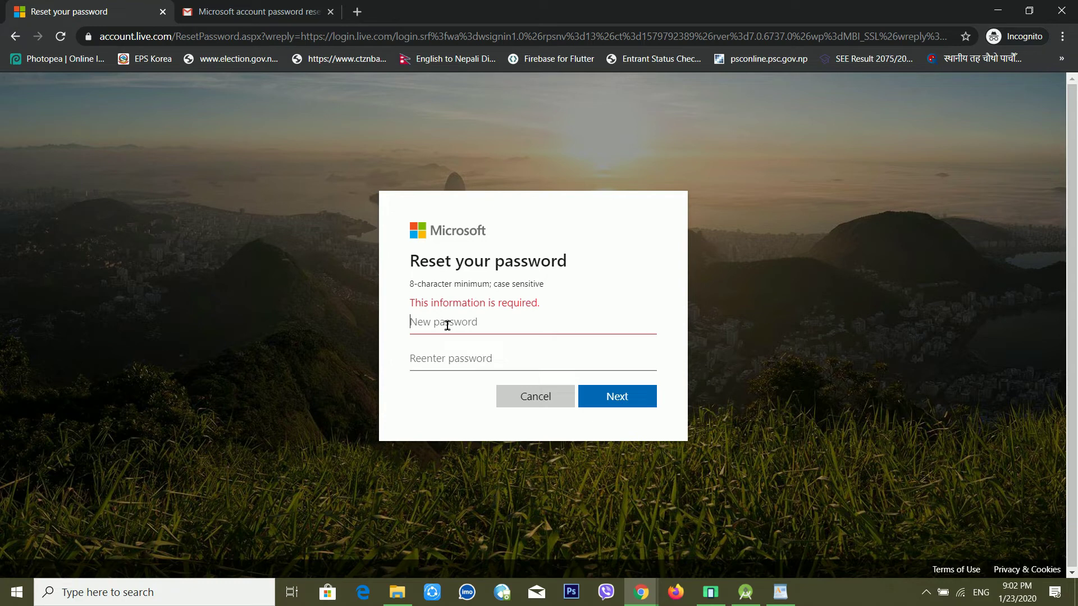
text(••••••••••)
key(Tab)
text(•••••••••••)
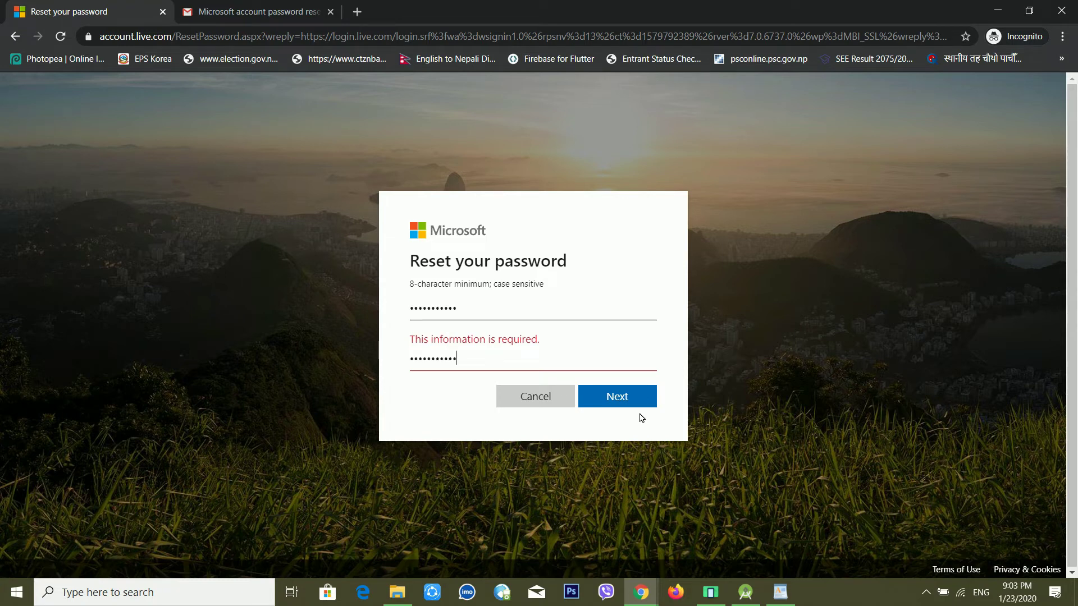
click(623, 402)
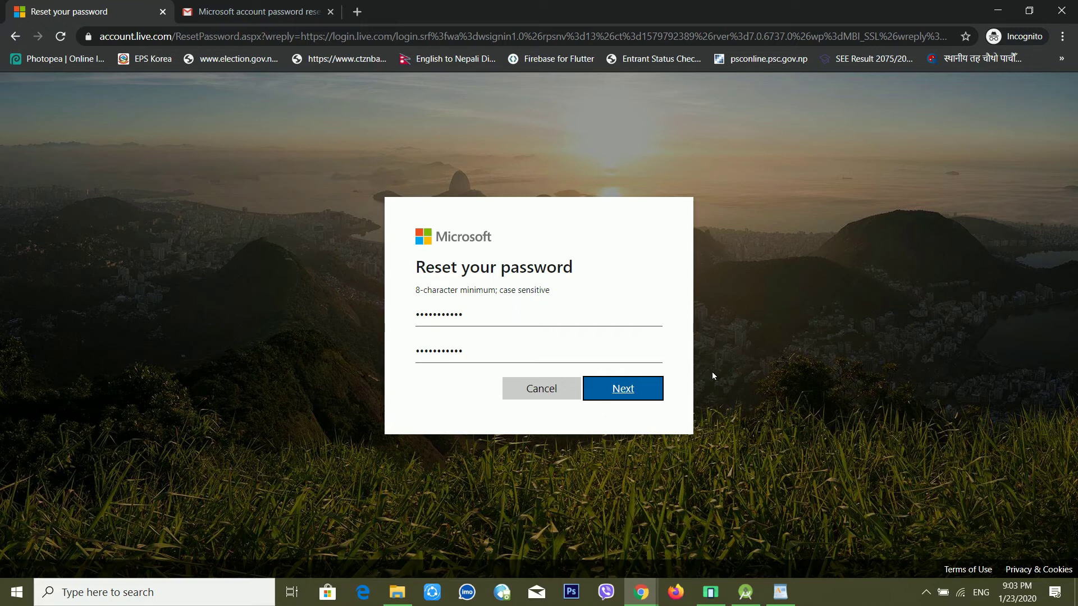
click(626, 388)
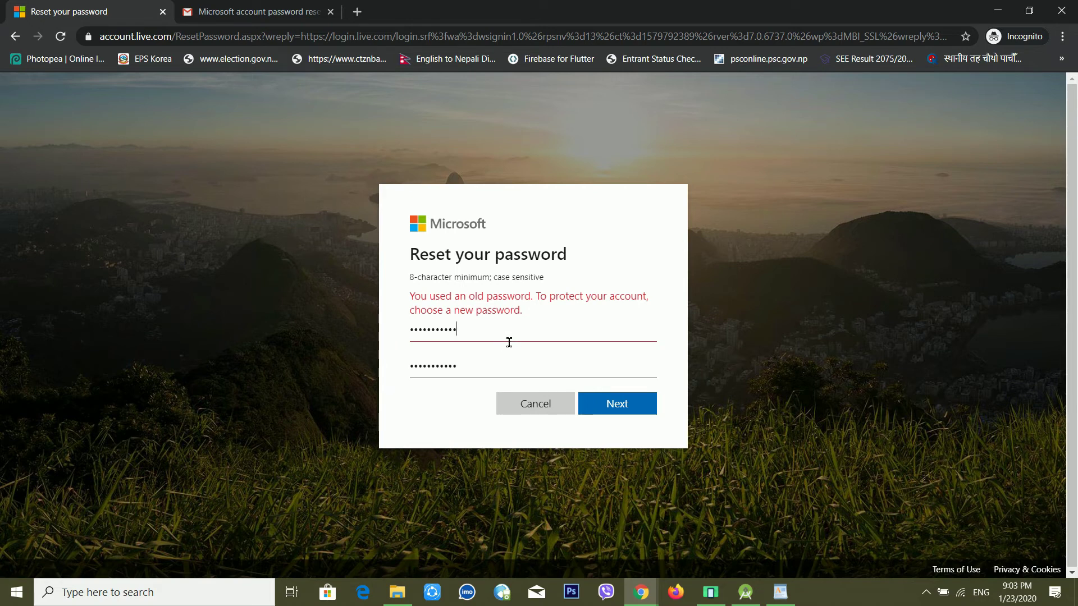
Replace the rejected password with a different one, confirm it identically, and submit
drag(483, 339, 360, 324)
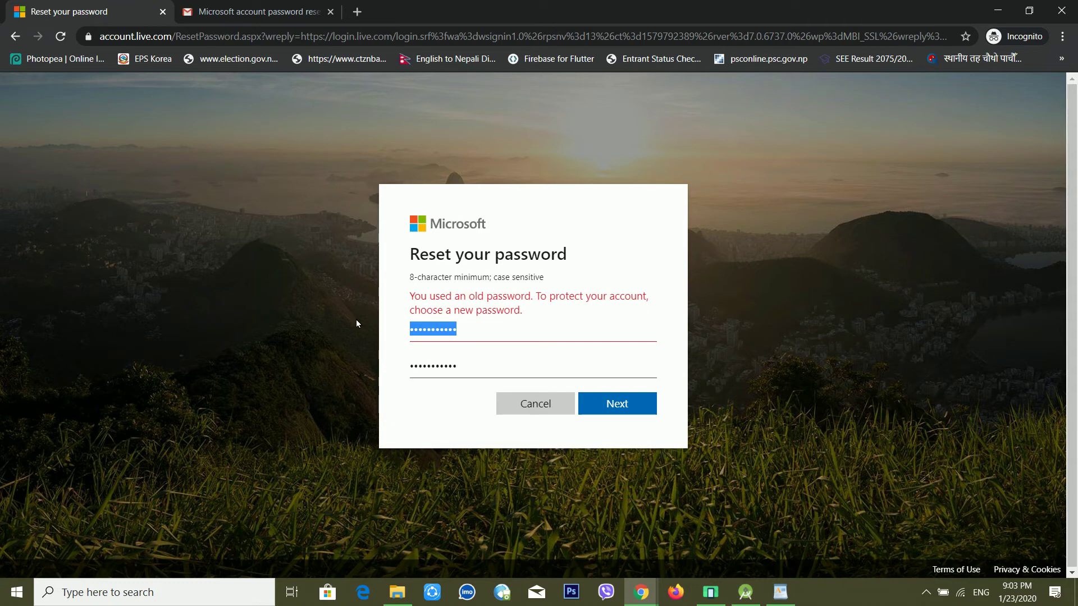
text(•••••)
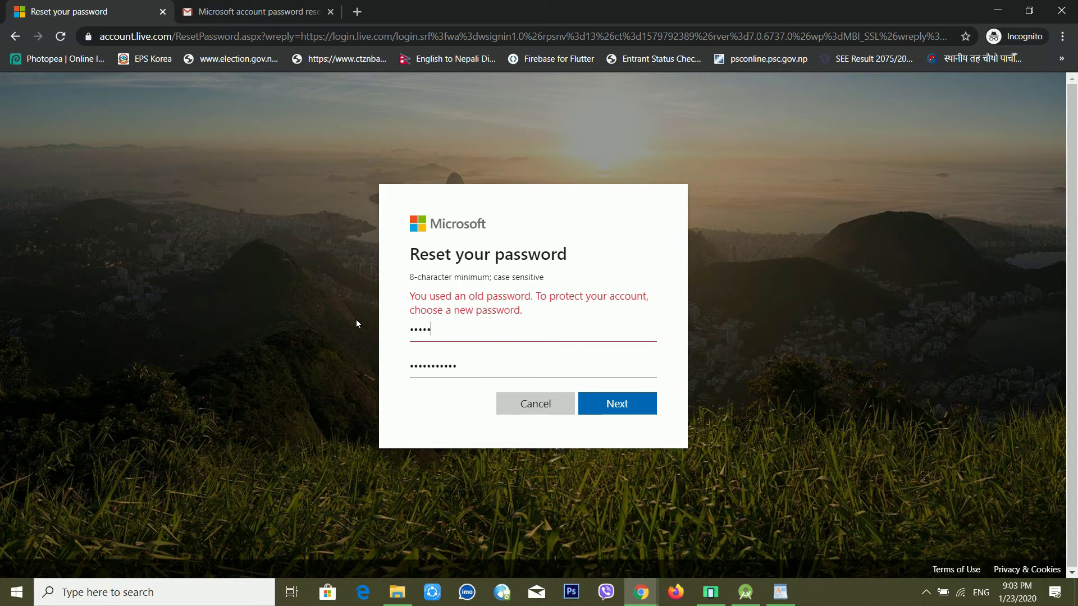
key(BackSpace)
key(BackSpace)
key(BackSpace)
key(BackSpace)
key(BackSpace)
text(•••••••••••)
key(Tab)
text(•••••)
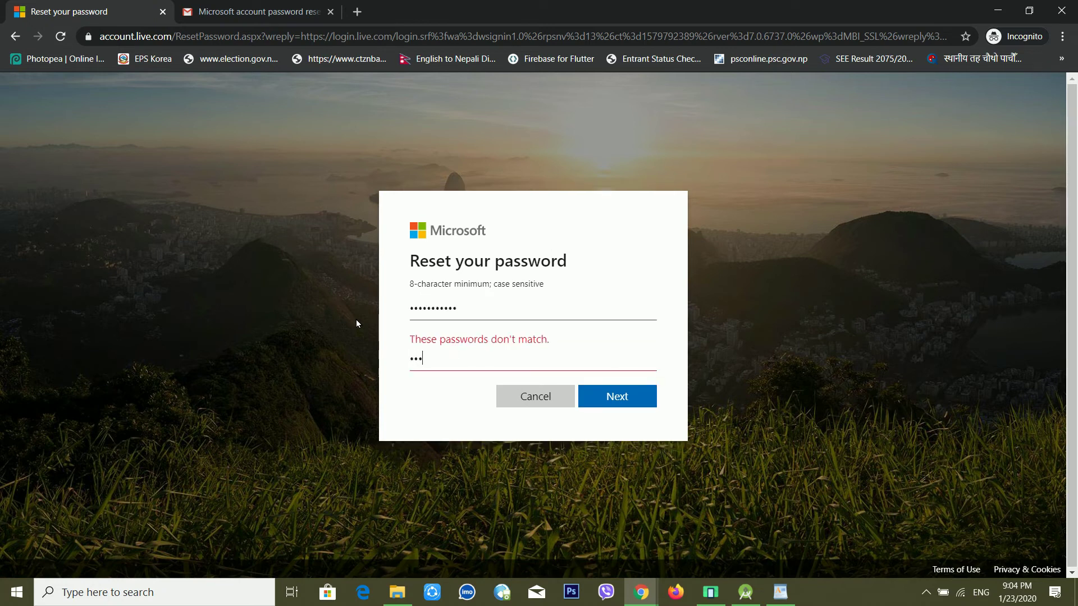
text(••••••)
key(Return)
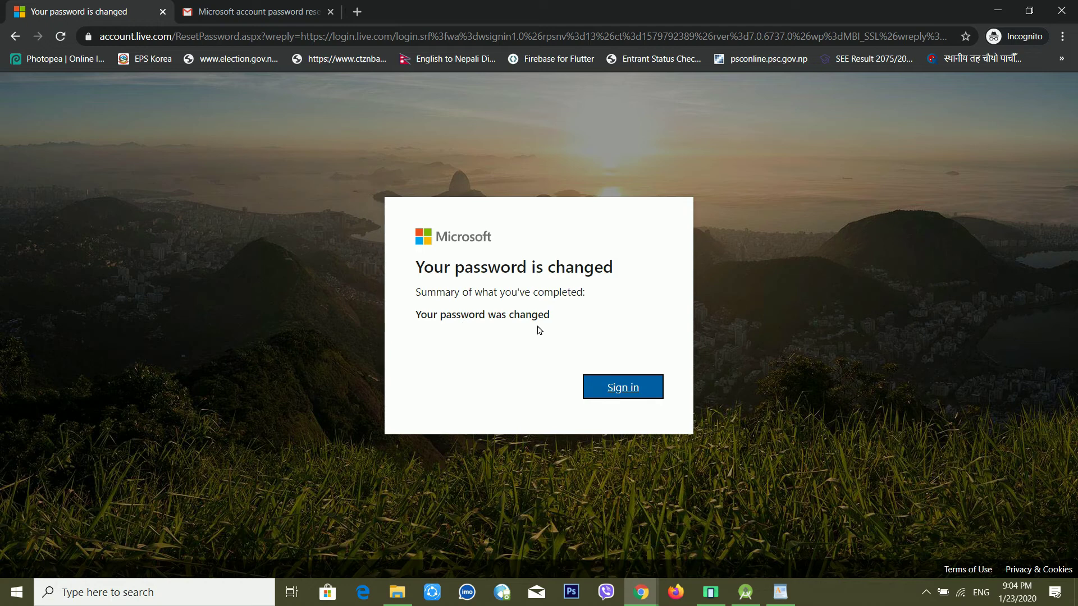
Start signing in again and enter the account's email address
click(612, 385)
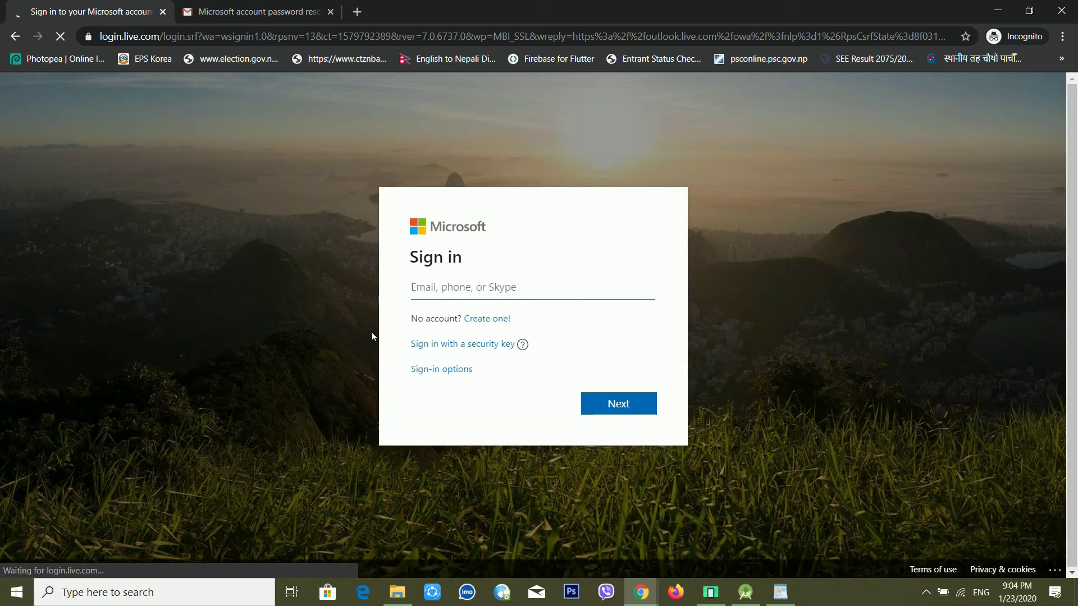
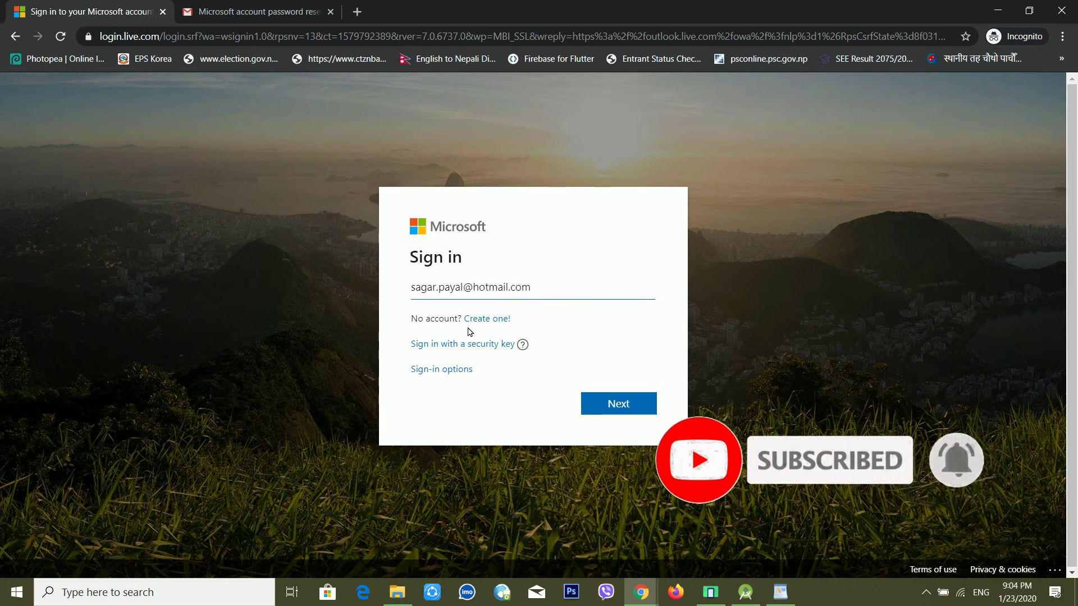
click(609, 405)
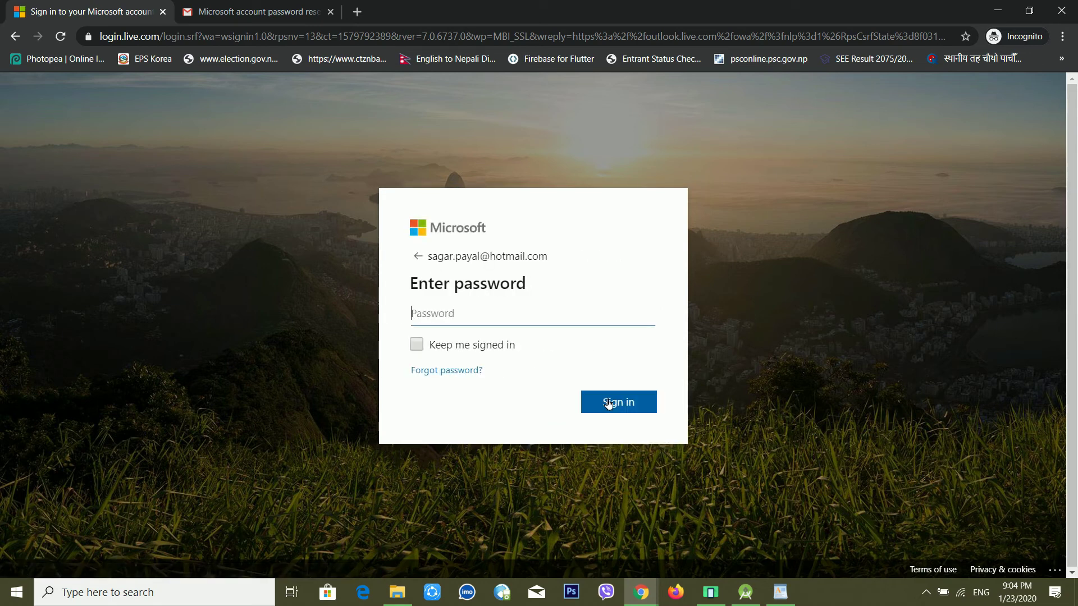
Sign in with the new password and decline the authenticator app offer
text(•)
key(BackSpace)
text(•••••••••)
click(608, 403)
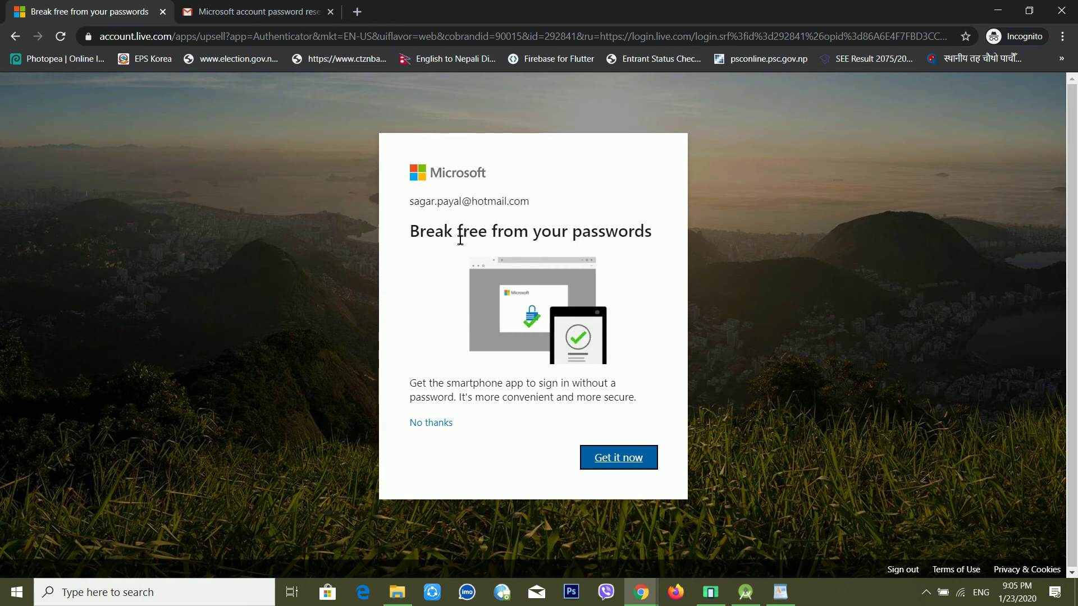
click(417, 426)
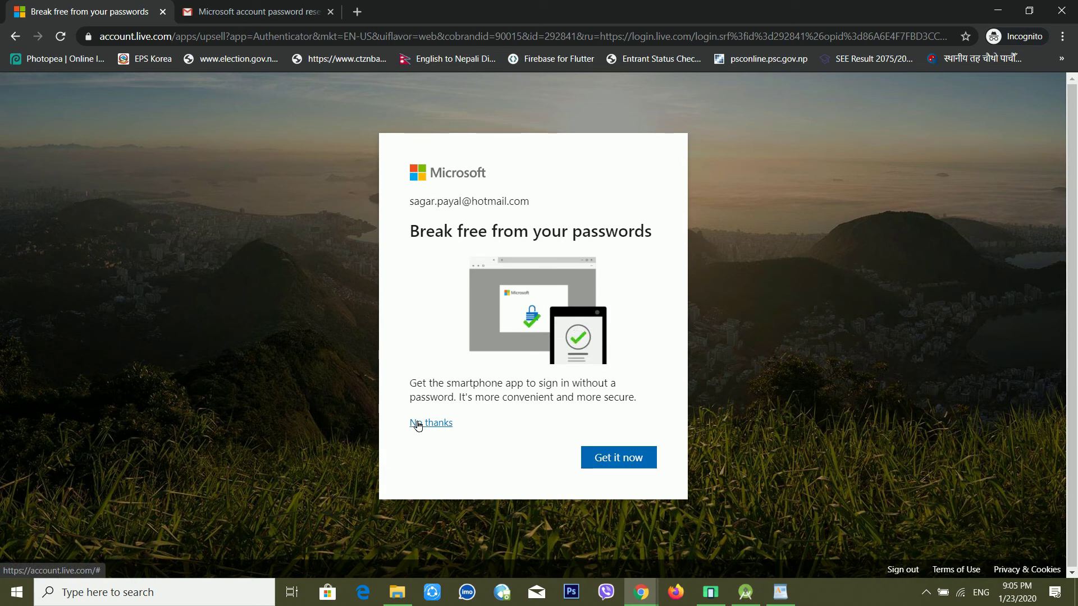